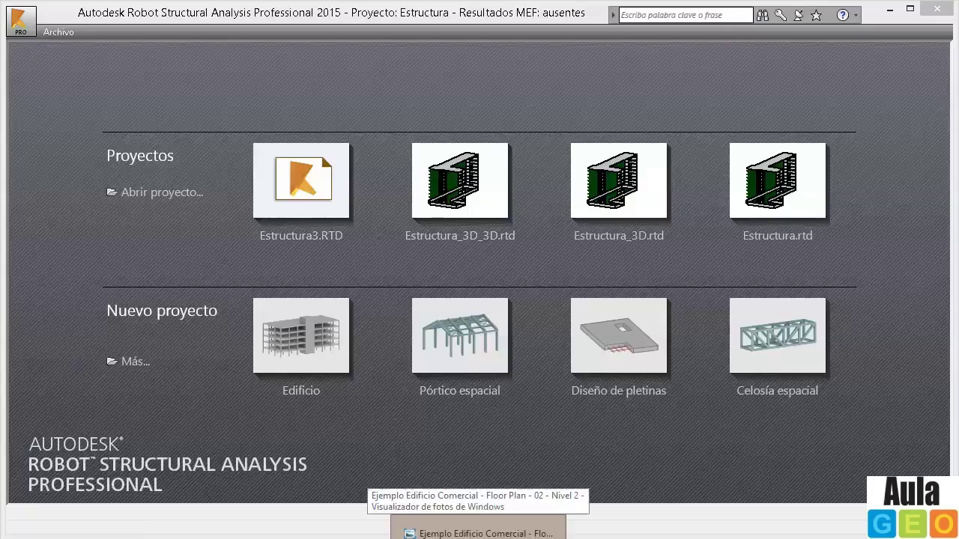
Bring the 'Floor Plan - 02 - Nivel 2' image forward in Windows Photo Viewer.
click(478, 533)
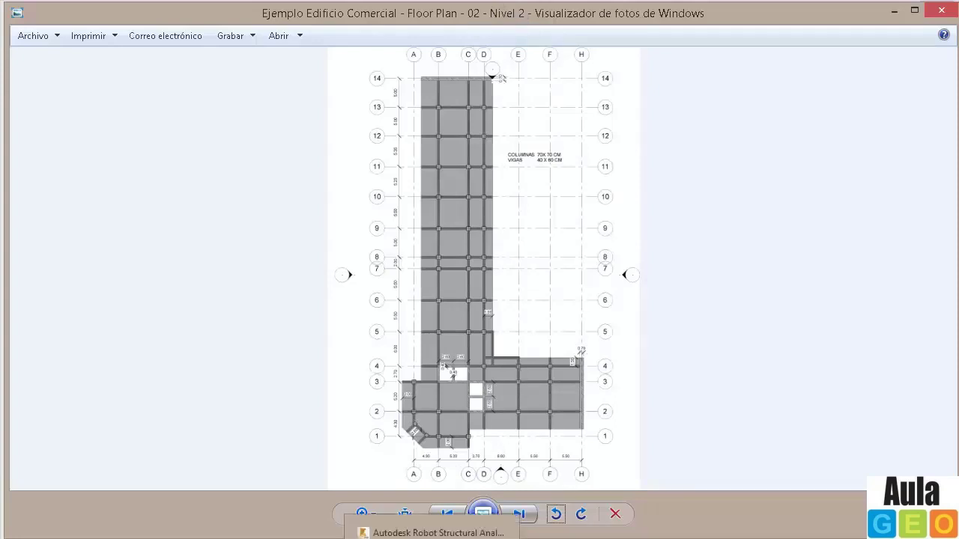
Start a new Edificio project and open the Líneas de construcción dialog beside the view.
click(450, 528)
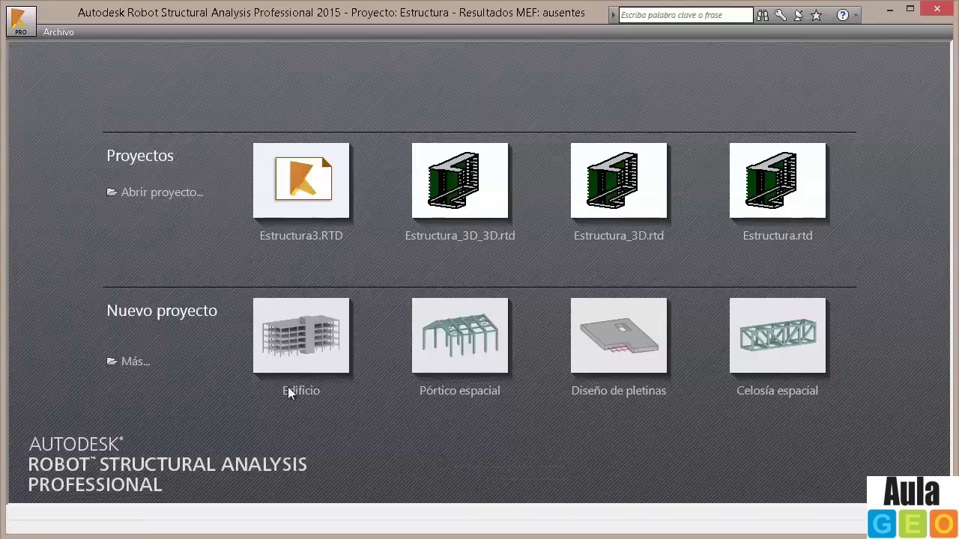
click(300, 334)
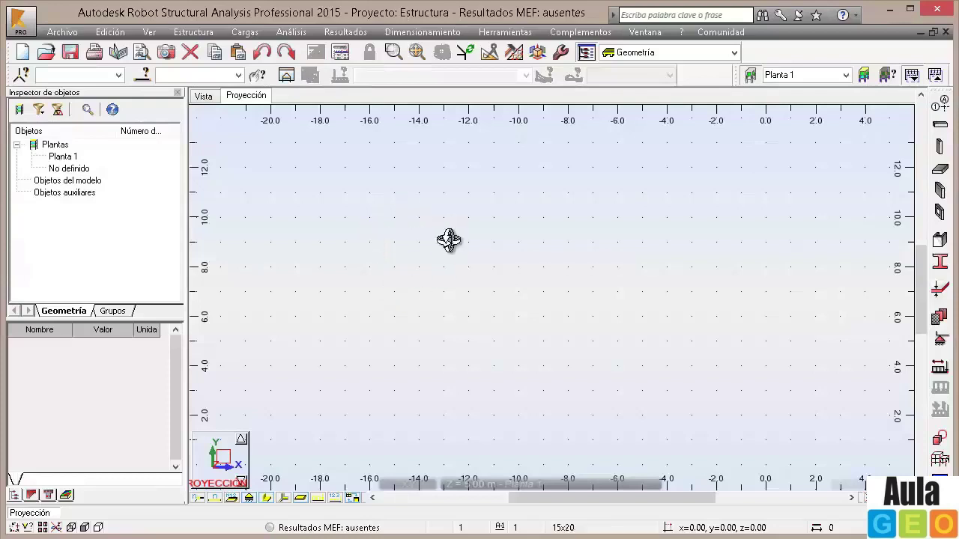
click(941, 107)
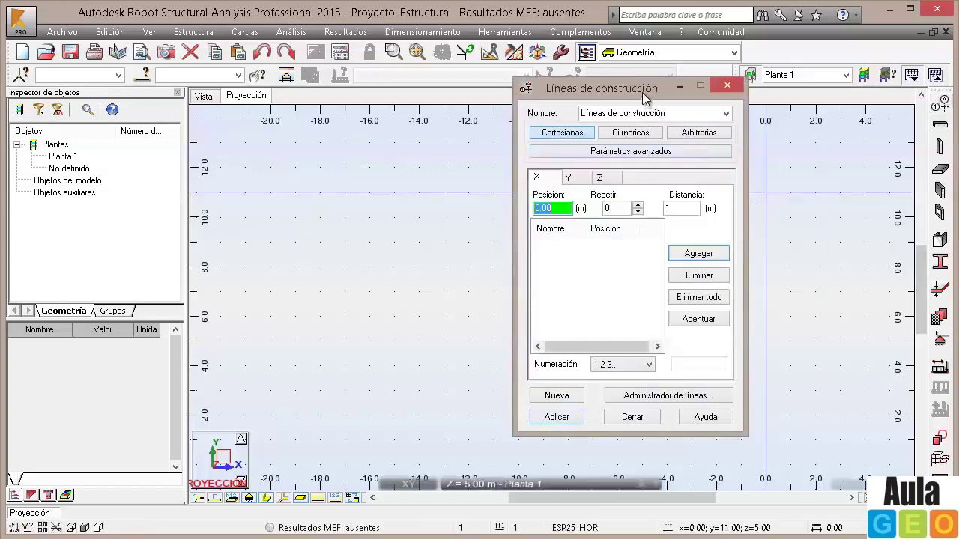
drag(616, 90, 515, 92)
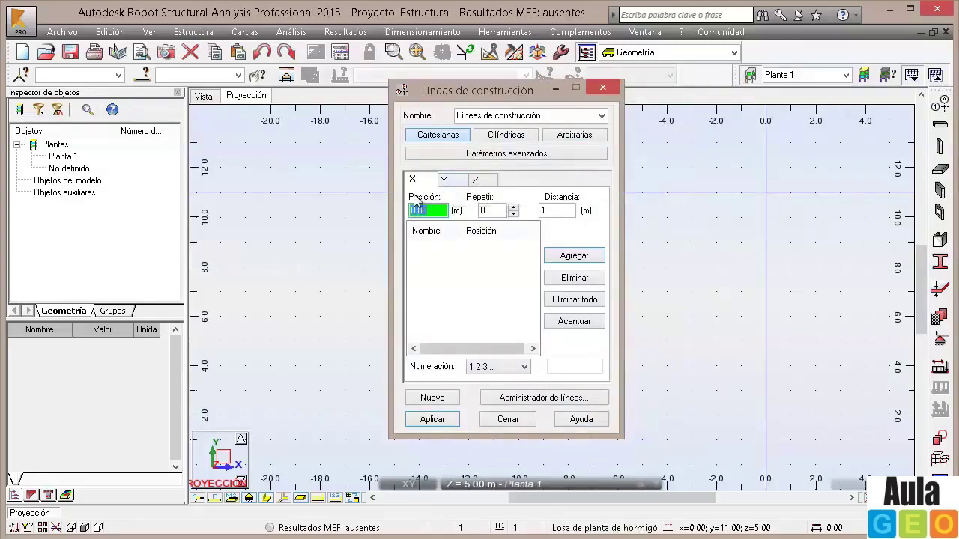
key(alt+Tab)
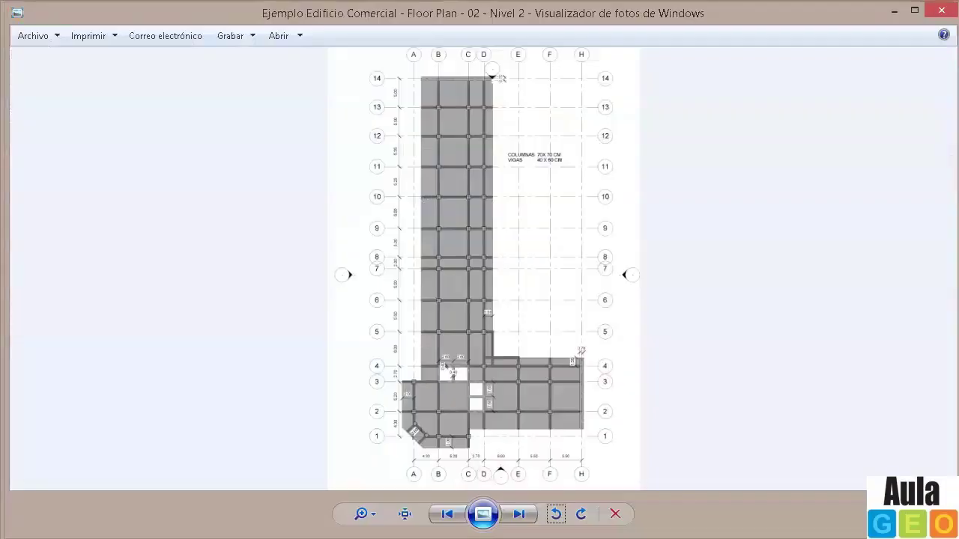
scroll(480, 438, up, 6)
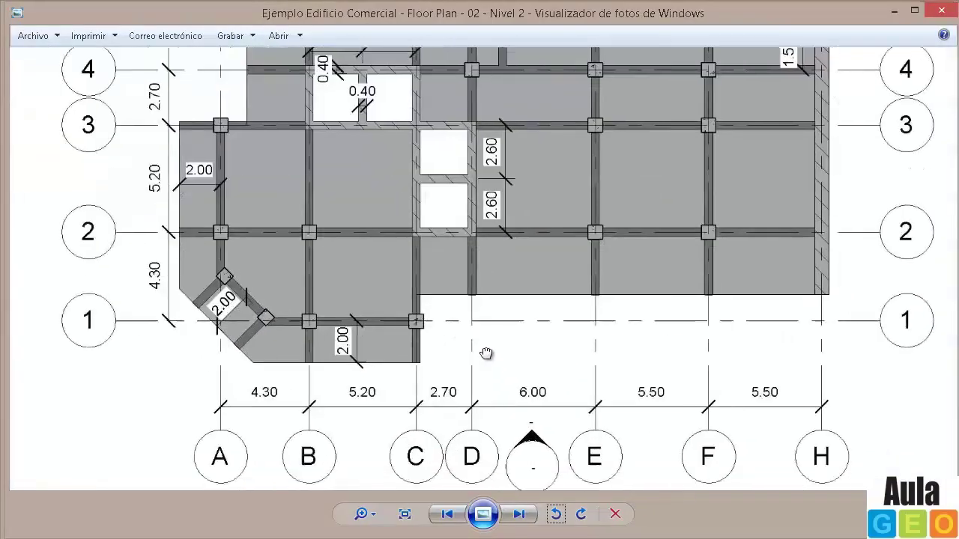
drag(486, 354, 467, 326)
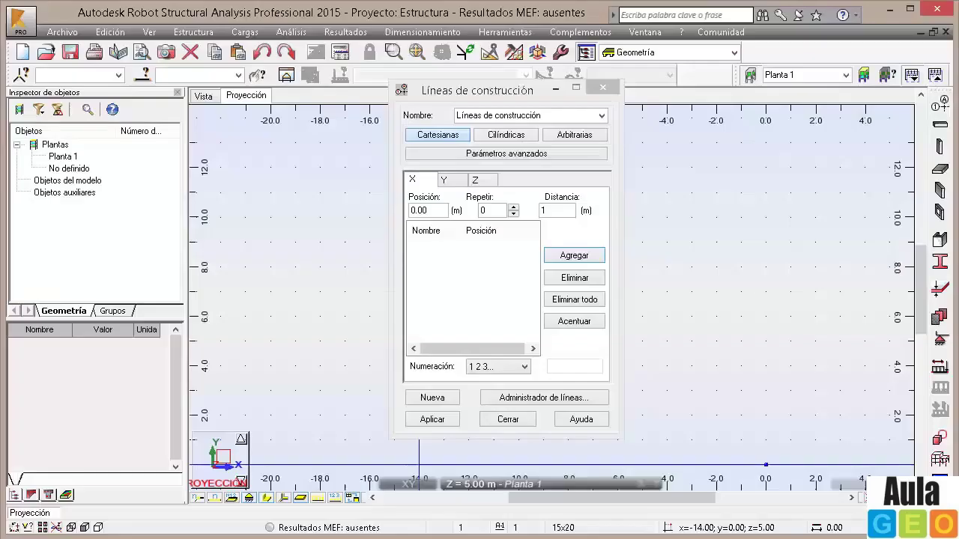
Add X lines at 0.00 and 4.30 m with Repetir 1 and Distancia 4.3.
click(432, 211)
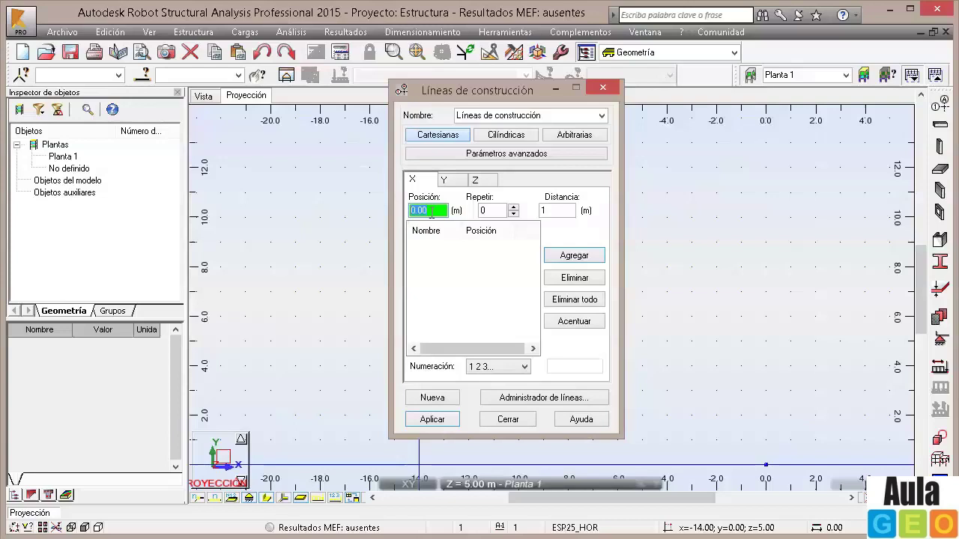
click(514, 208)
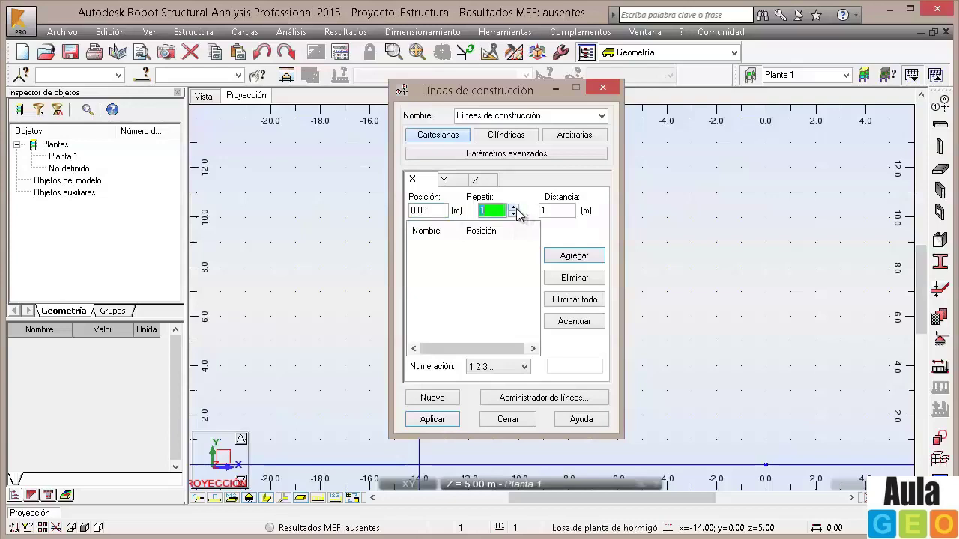
click(556, 210)
text(4.3)
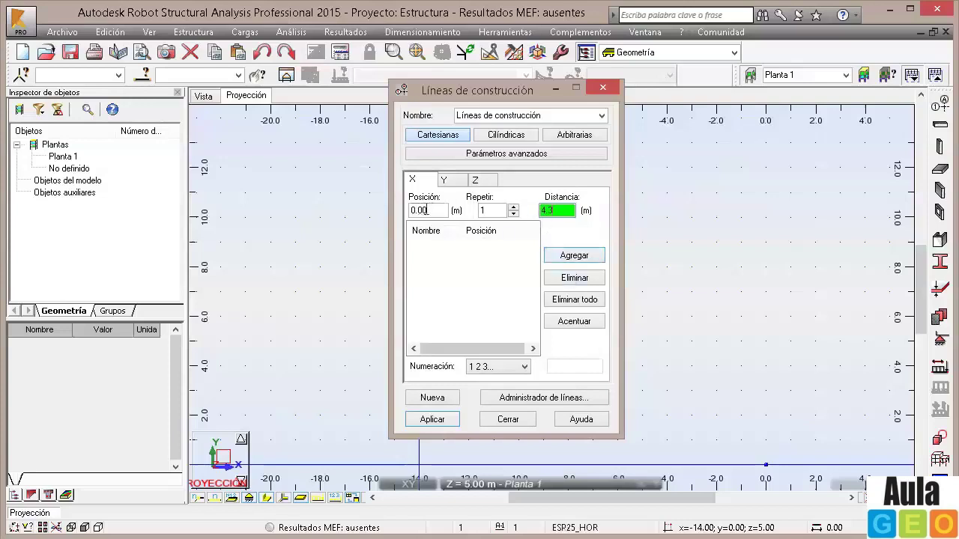
click(412, 211)
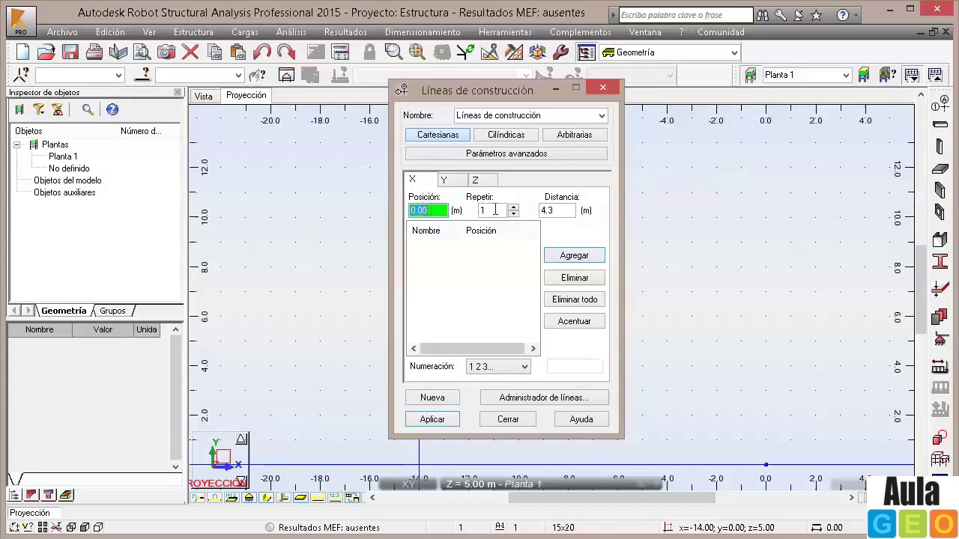
click(574, 256)
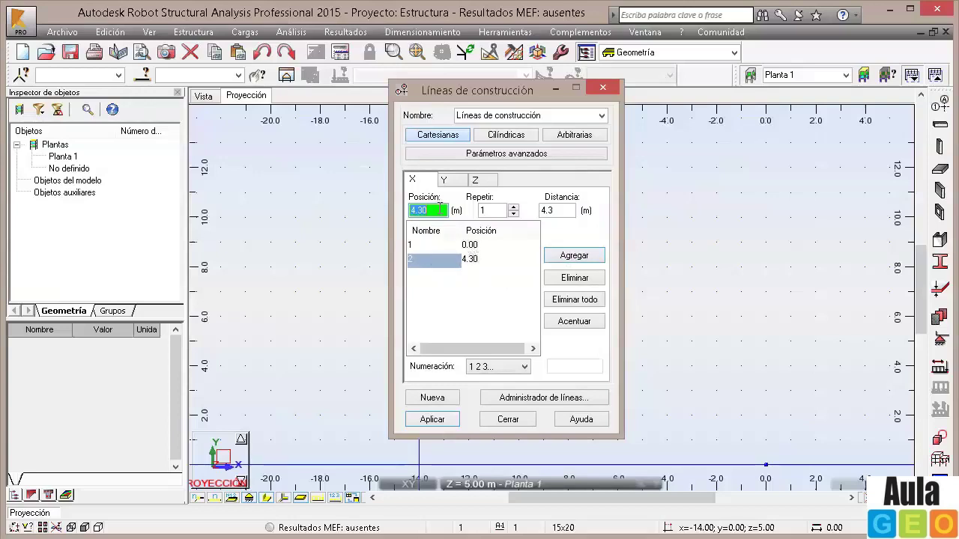
Add the X line at 9.50 m using a 5.2 m spacing, checking the floor plan.
click(558, 211)
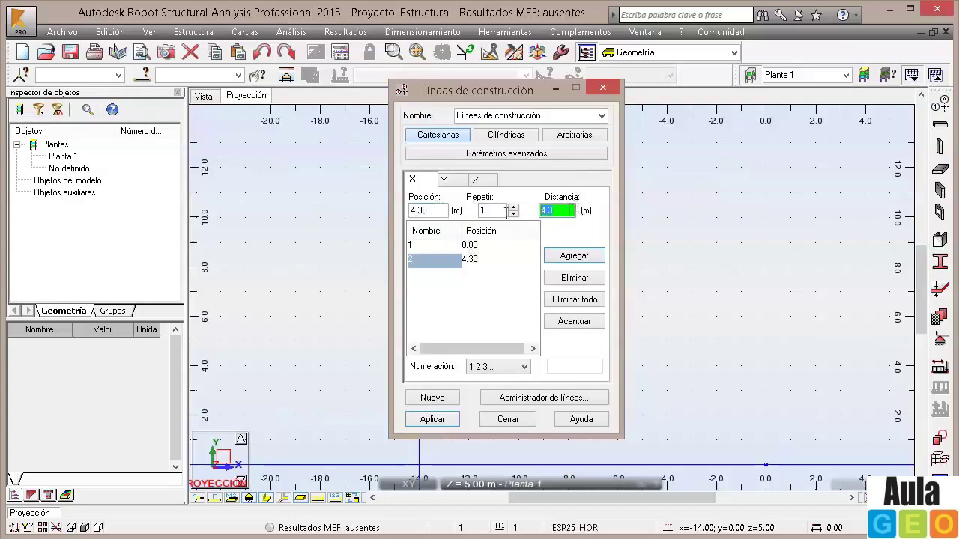
text(5.2)
key(Return)
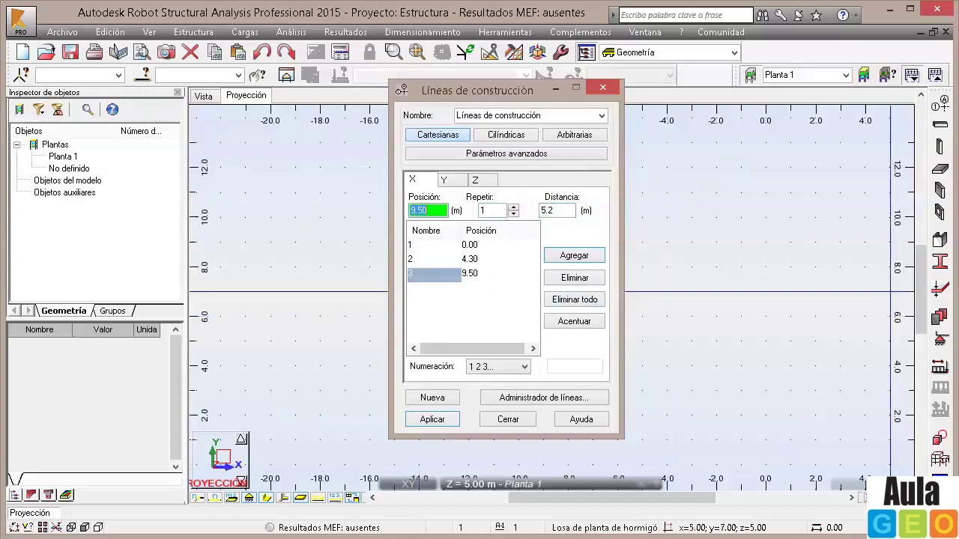
key(alt+Tab)
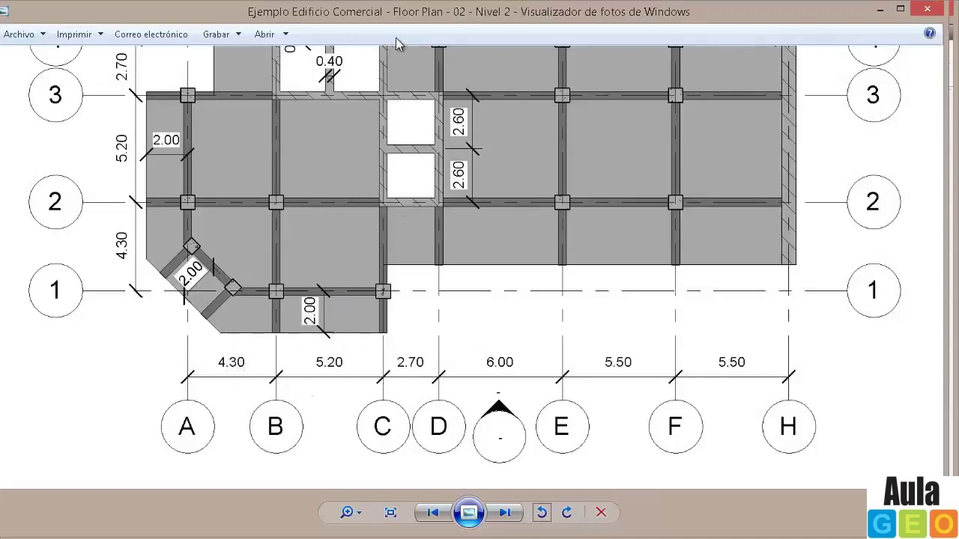
key(alt+Tab)
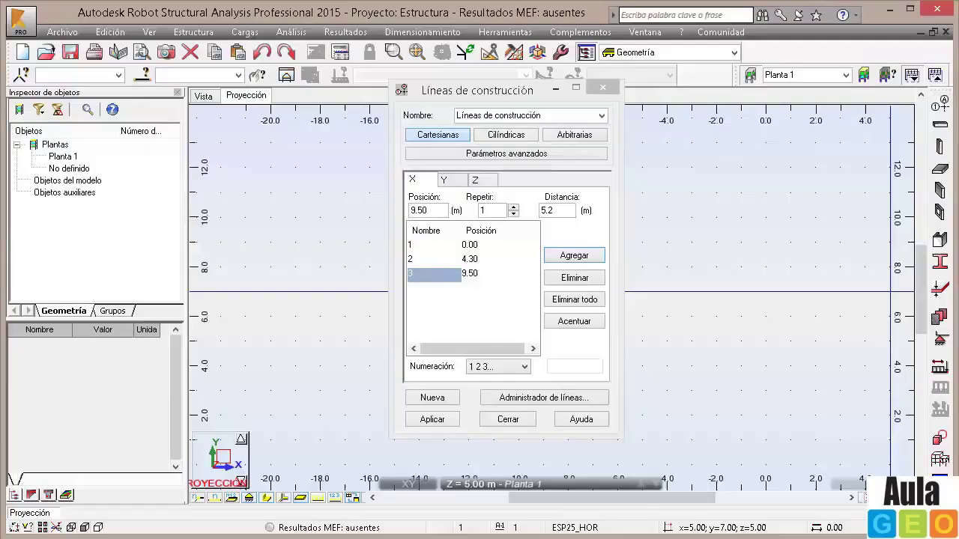
Add X lines at 12.20, 18.20, 23.70 and 29.20 m, then compare them with the plan.
click(571, 210)
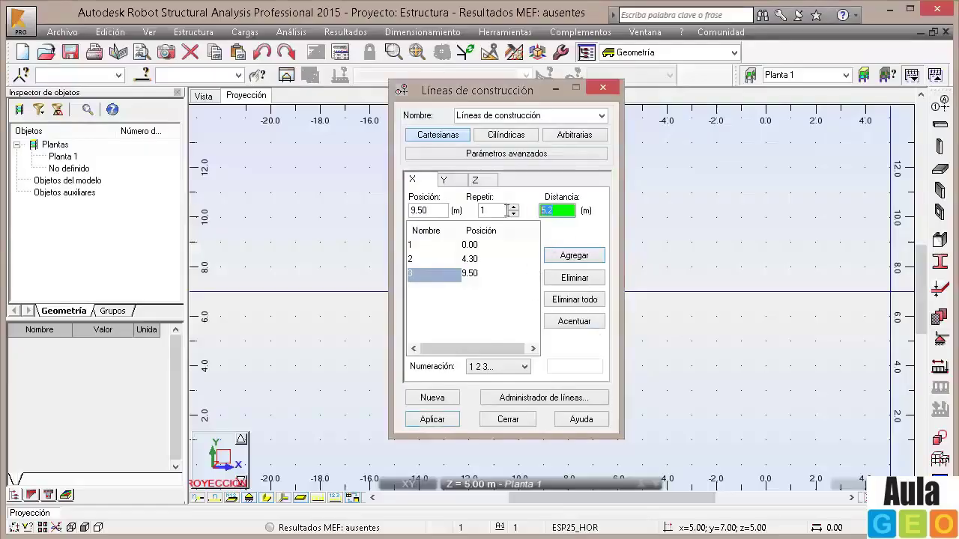
key(Return)
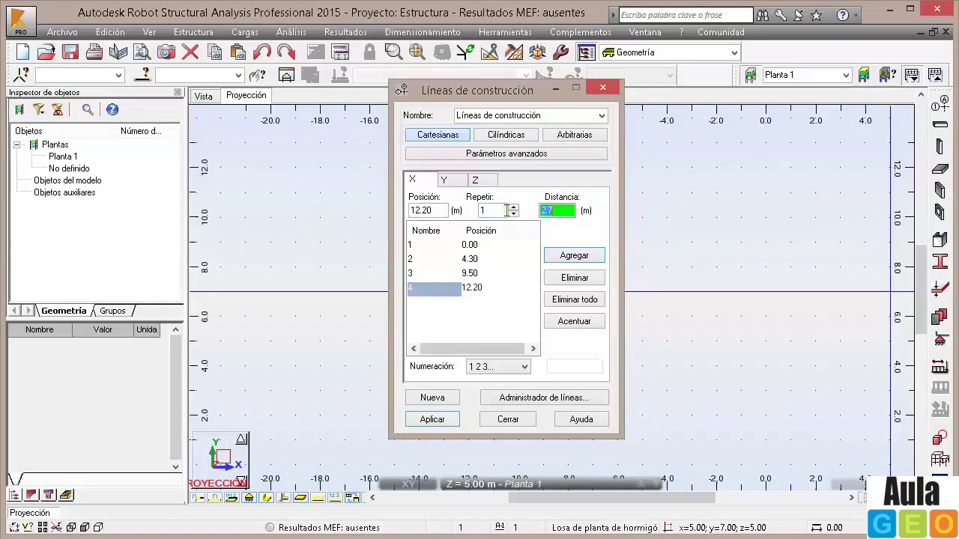
key(Return)
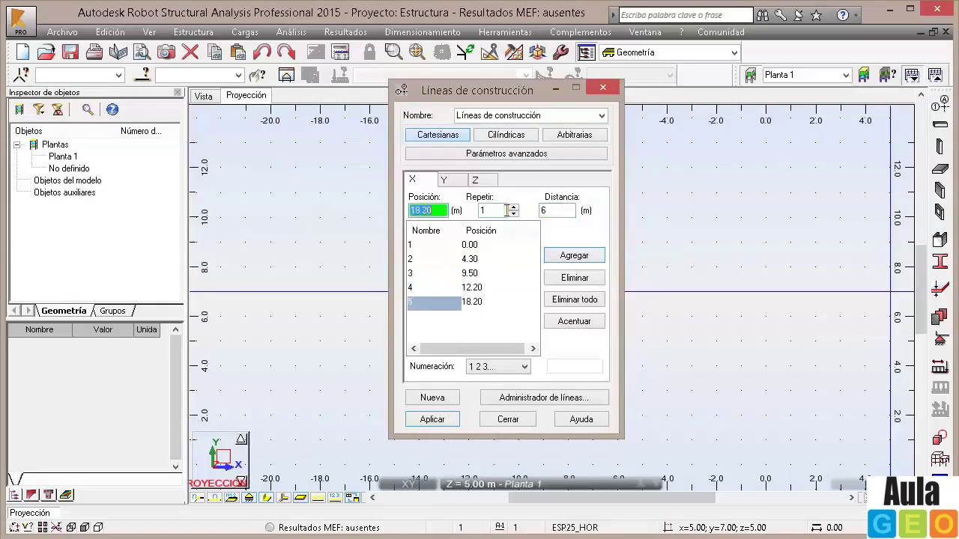
text(5.5)
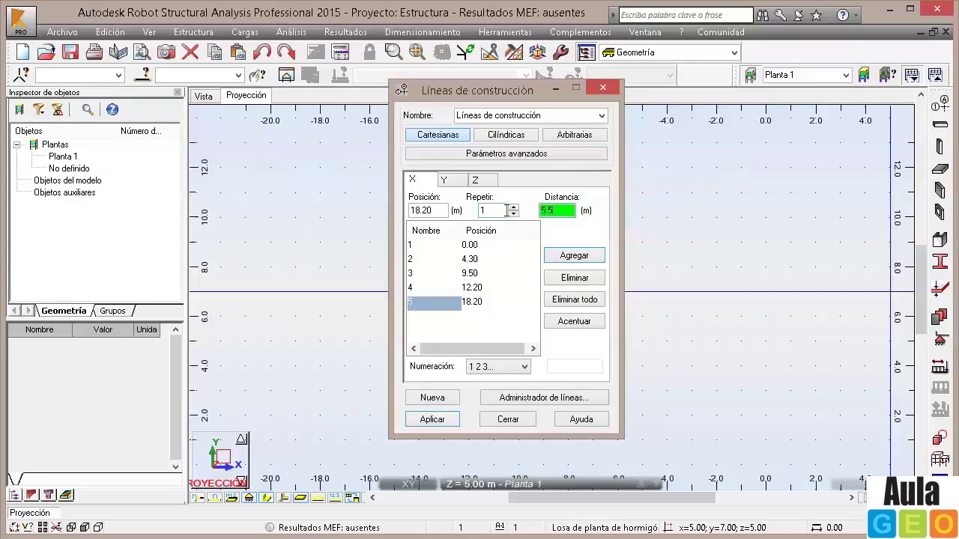
key(Return)
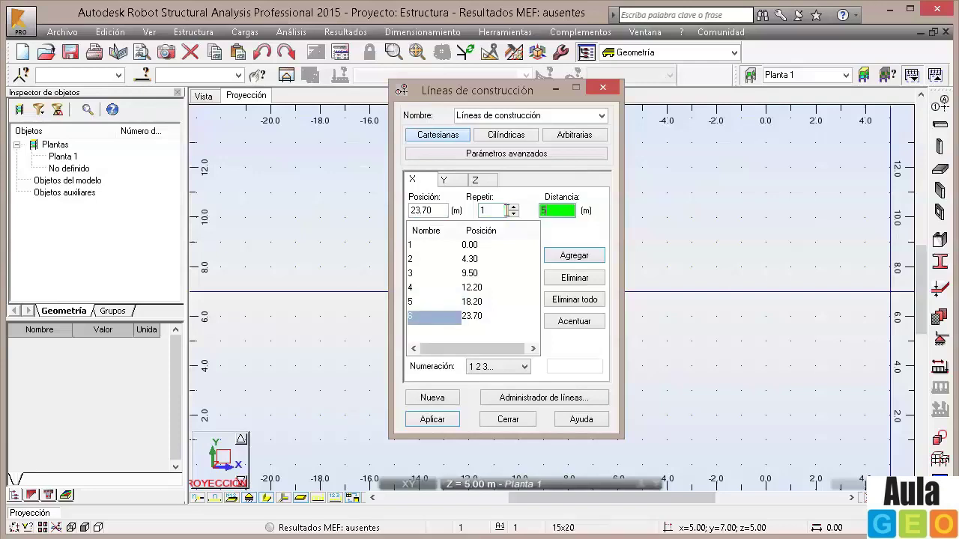
key(Return)
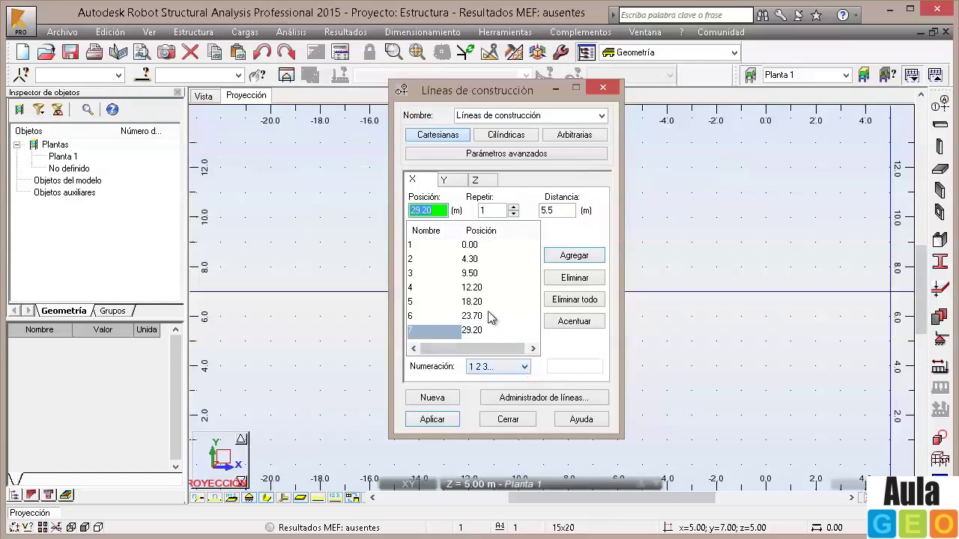
click(841, 266)
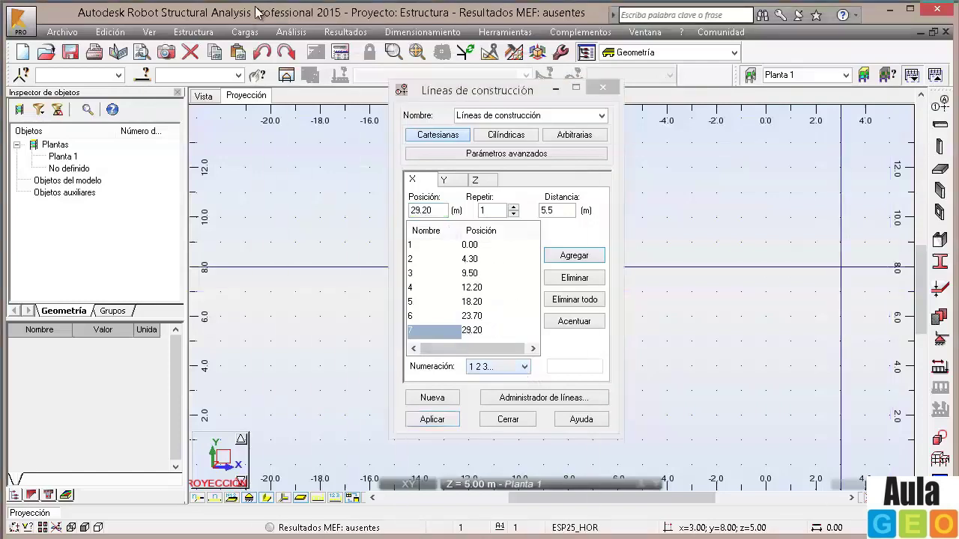
key(alt+Tab)
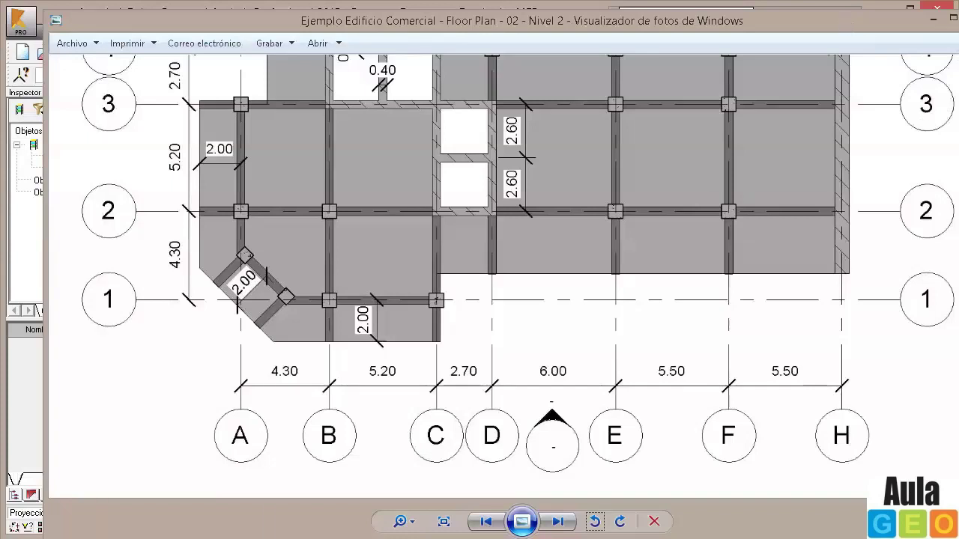
key(alt+Tab)
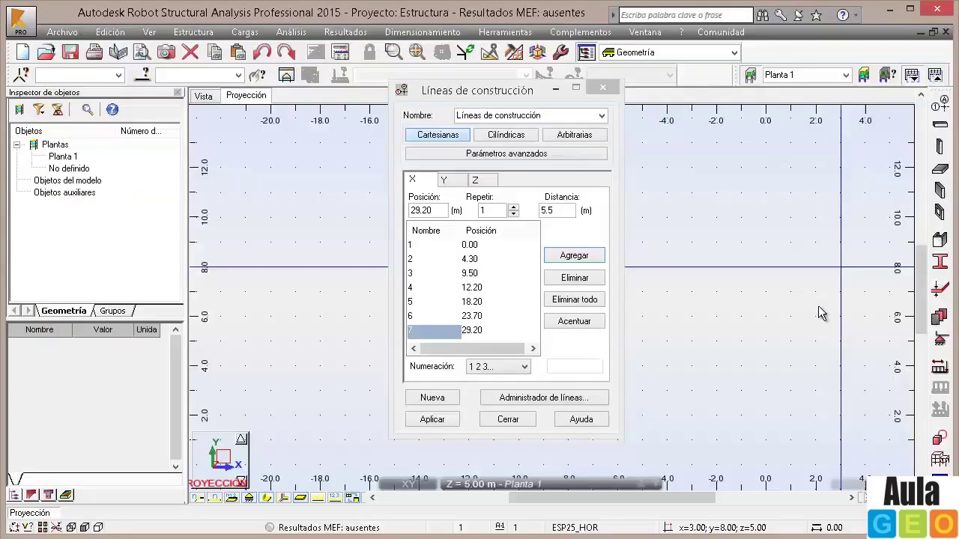
Number the seven X lines with letters A–G and switch to the Y tab.
click(524, 367)
click(498, 390)
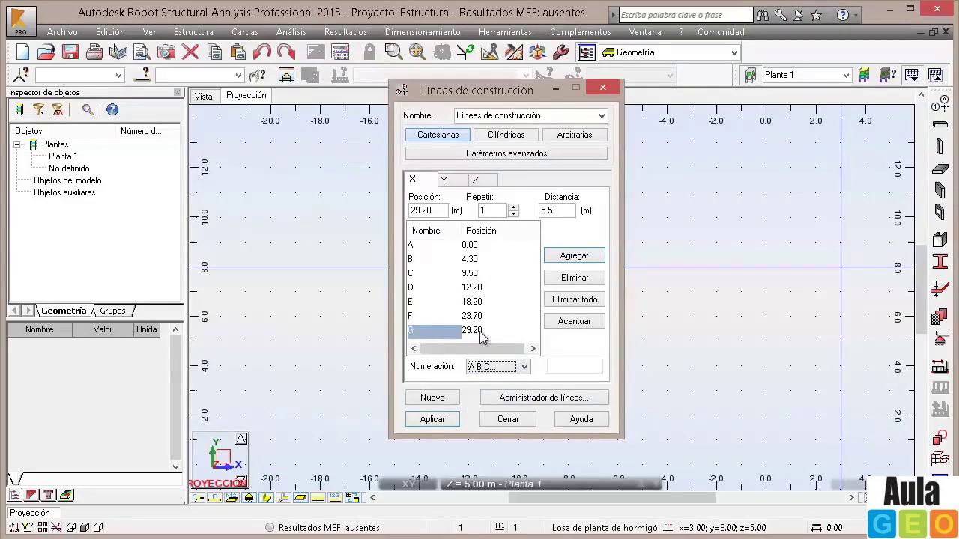
click(458, 183)
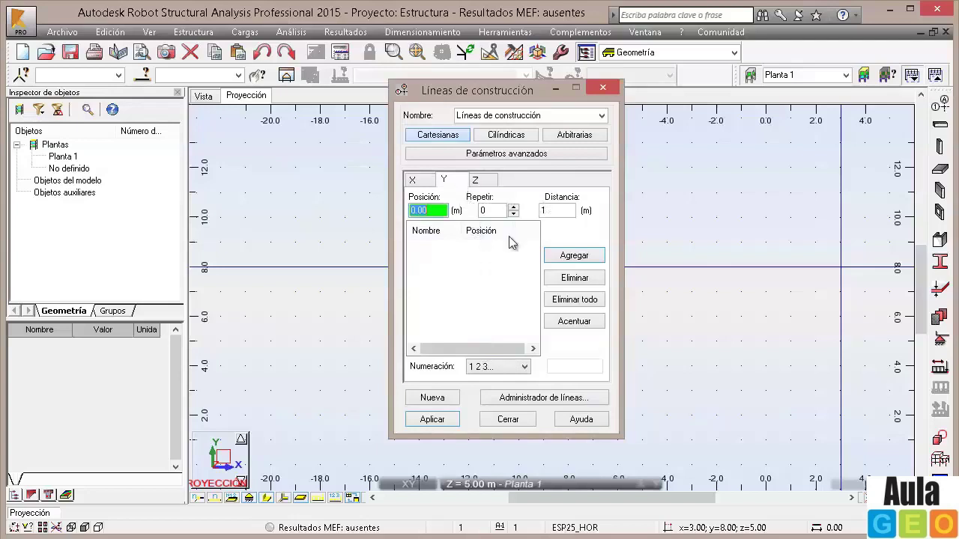
mouse_move(253, 22)
mouse_down()
mouse_move(723, 293)
mouse_move(251, 25)
mouse_up()
Rotate and zoom the Nivel 2 plan so the spacings between lines 1–14 are legible.
key(alt+Tab)
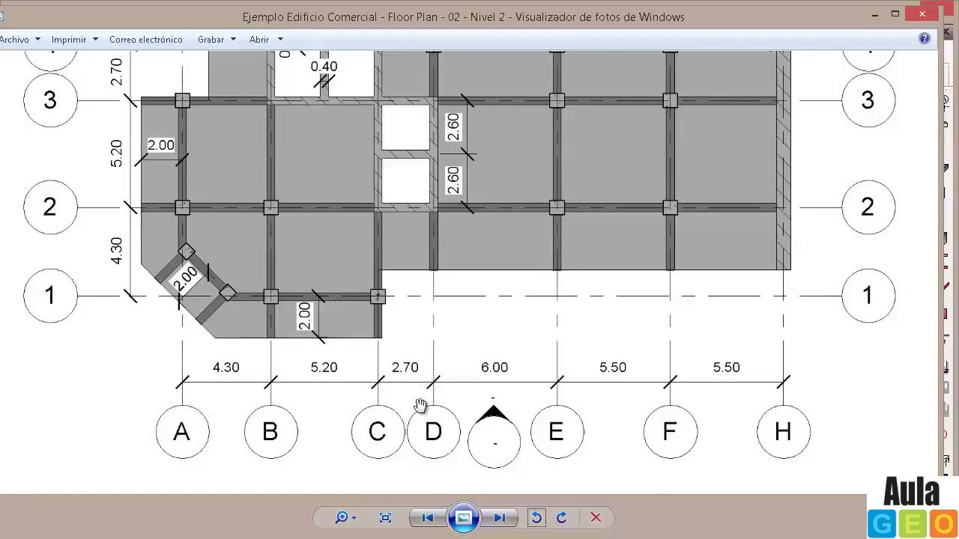
click(561, 518)
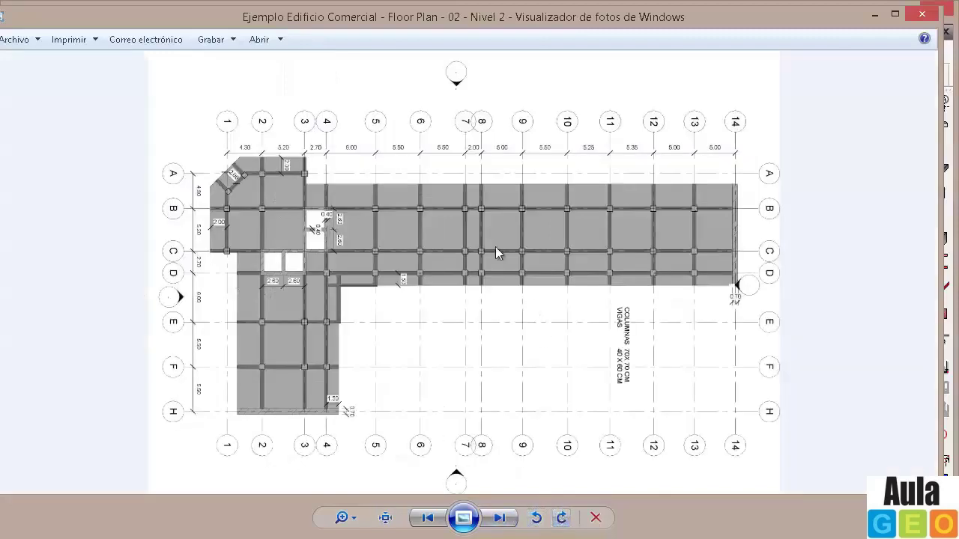
scroll(495, 246, up, 3)
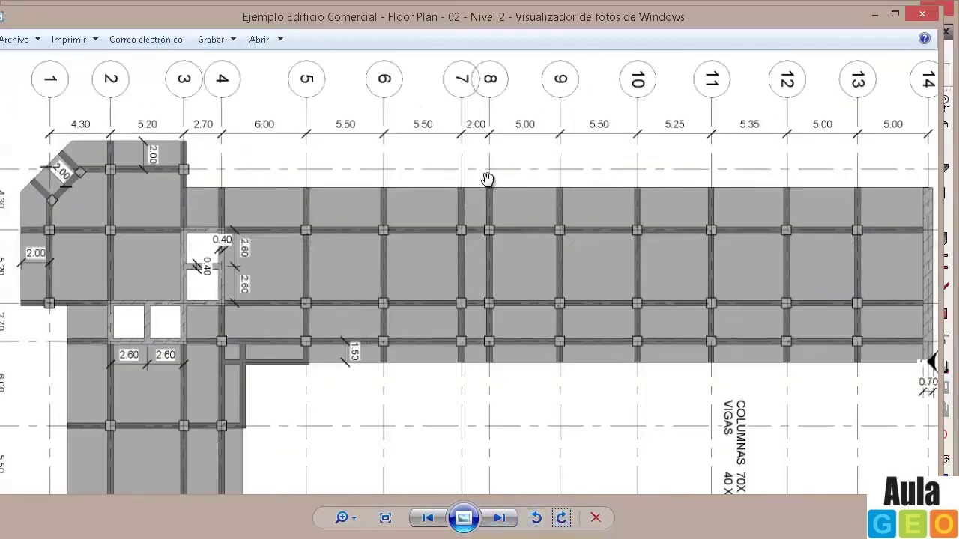
drag(488, 178, 475, 188)
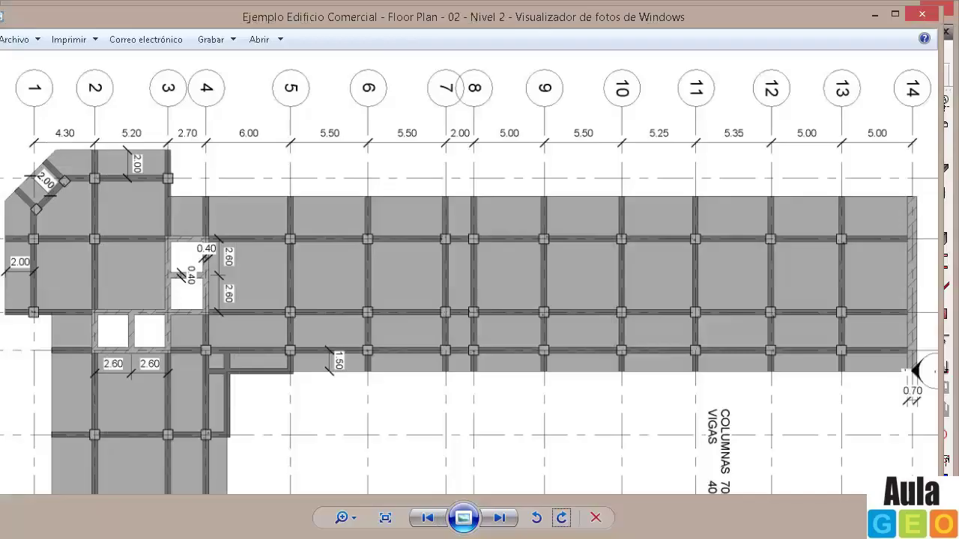
Add Y lines 1–4 at 0.00, 4.30, 9.50 and 12.20 m with Repetir 1.
key(alt+Tab)
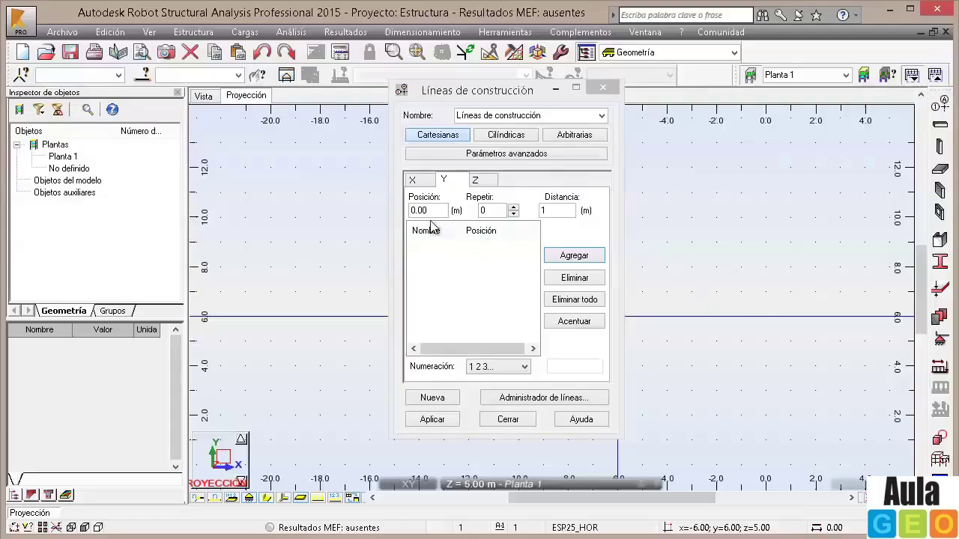
click(433, 212)
key(Tab)
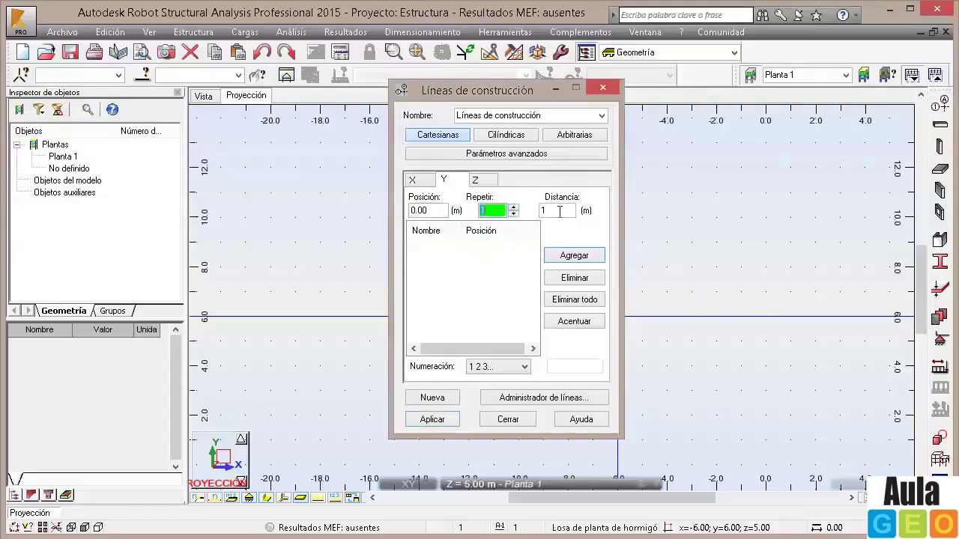
text(1)
key(Tab)
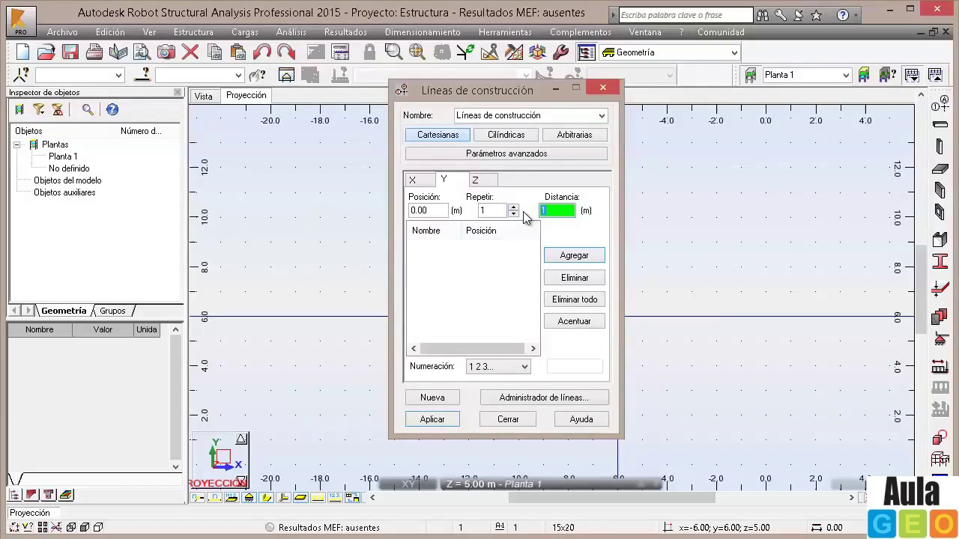
text(4.3)
key(Return)
key(Tab)
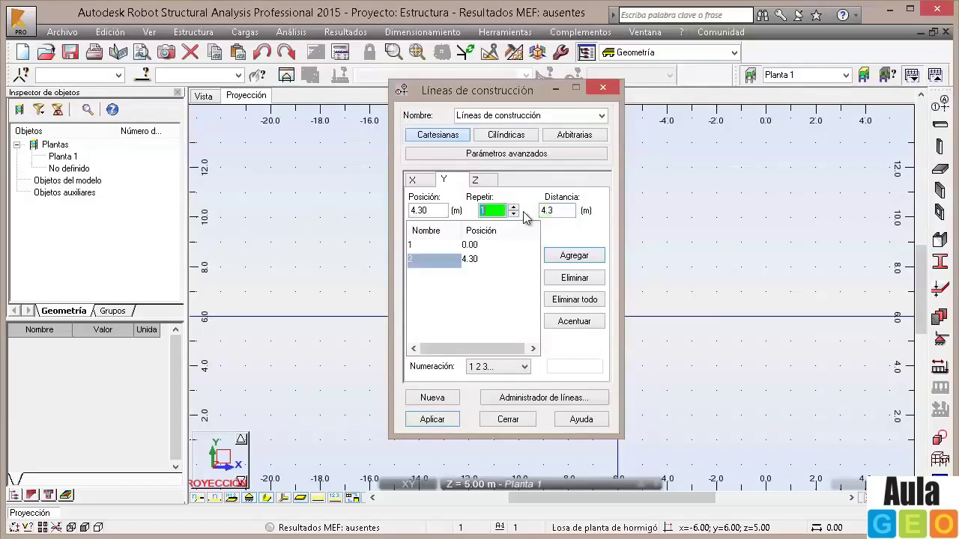
key(Tab)
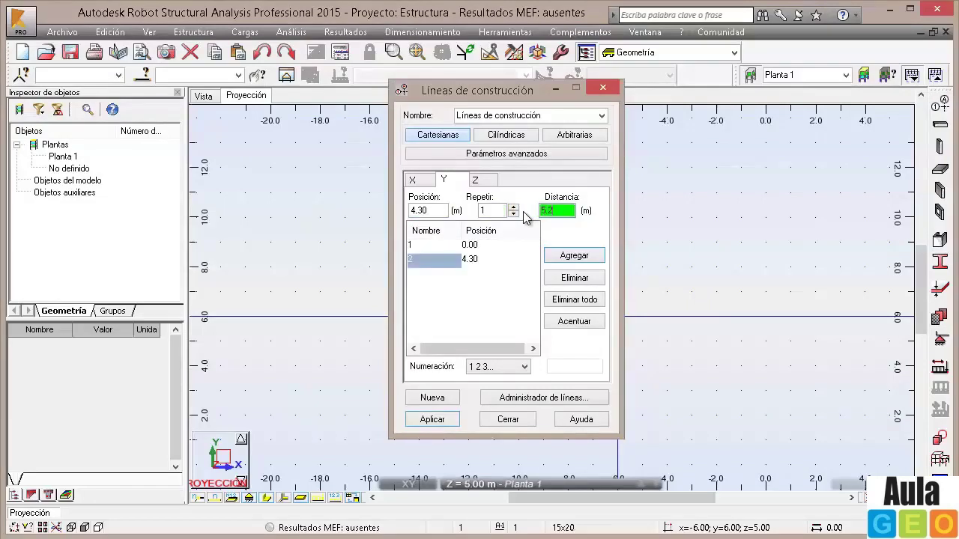
text(5.2)
key(Return)
text(2)
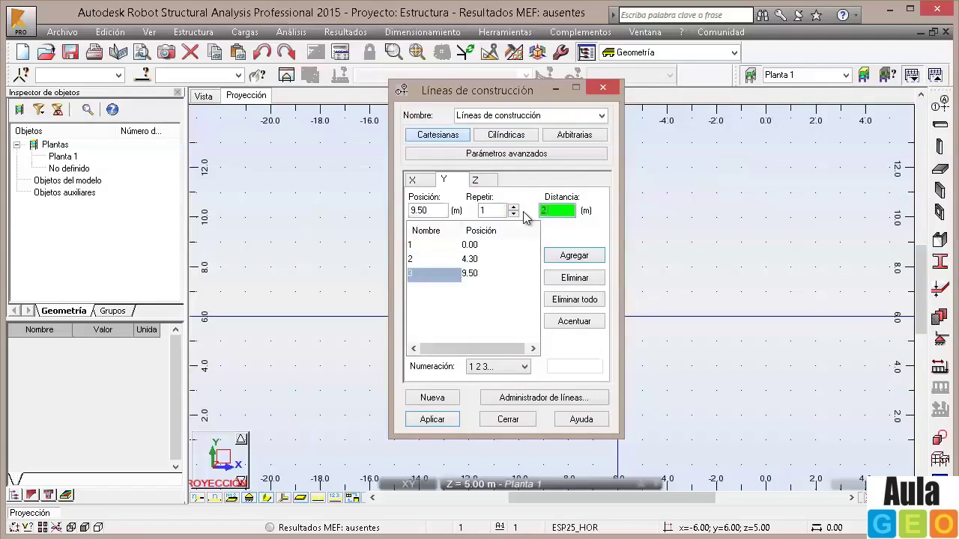
text(.7)
key(Return)
Add Y lines 5–8 at 18.20, 23.70, 29.20 and 31.20 m.
key(Tab)
key(Tab)
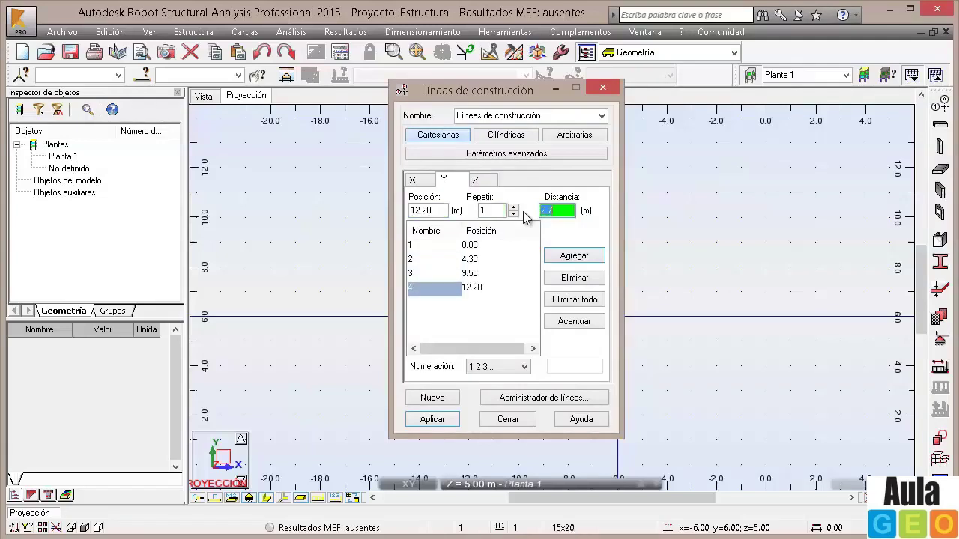
text(6)
key(Return)
key(Tab)
key(Tab)
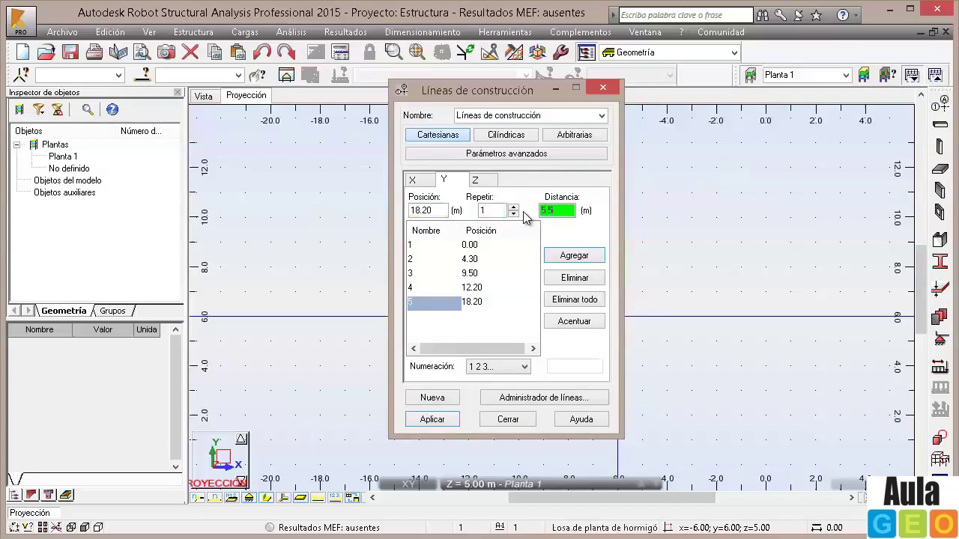
key(Return)
key(Tab)
key(Tab)
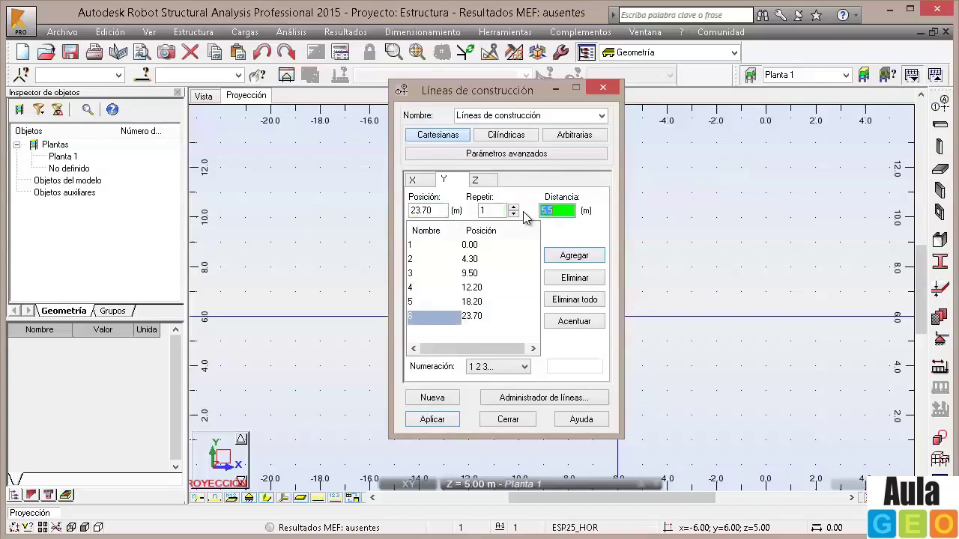
key(Return)
key(Tab)
key(Tab)
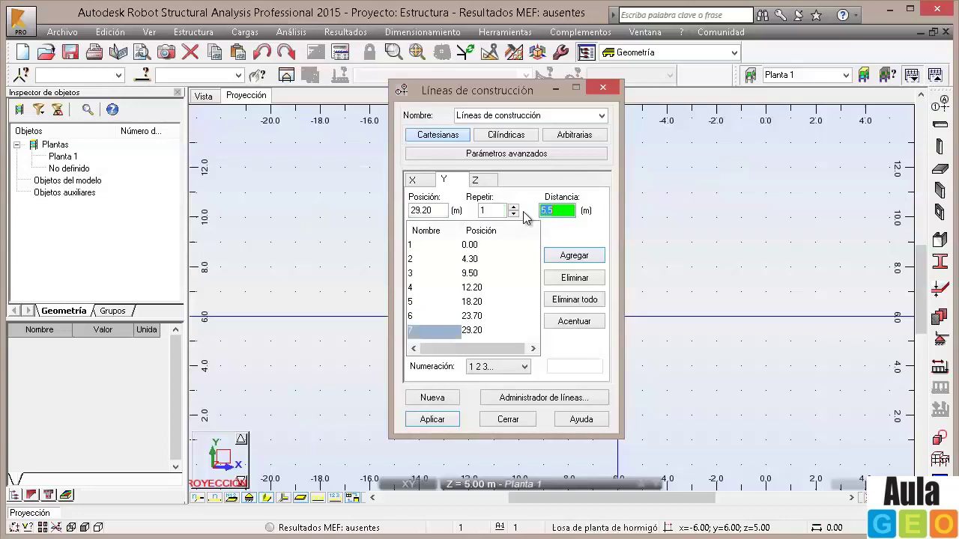
text(2)
key(Return)
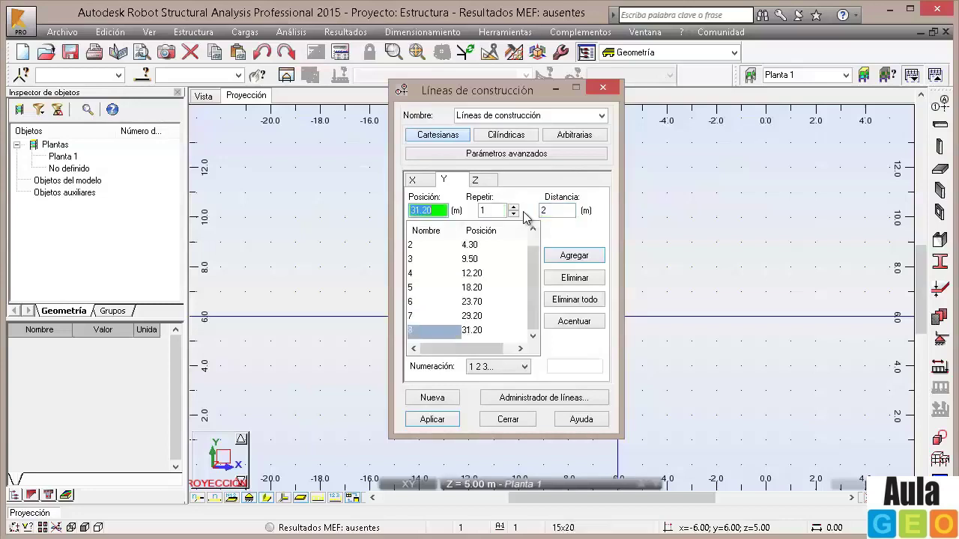
Add Y lines 9–11 at 36.20, 41.70 and 46.95 m.
key(Tab)
key(Tab)
text(5)
key(Return)
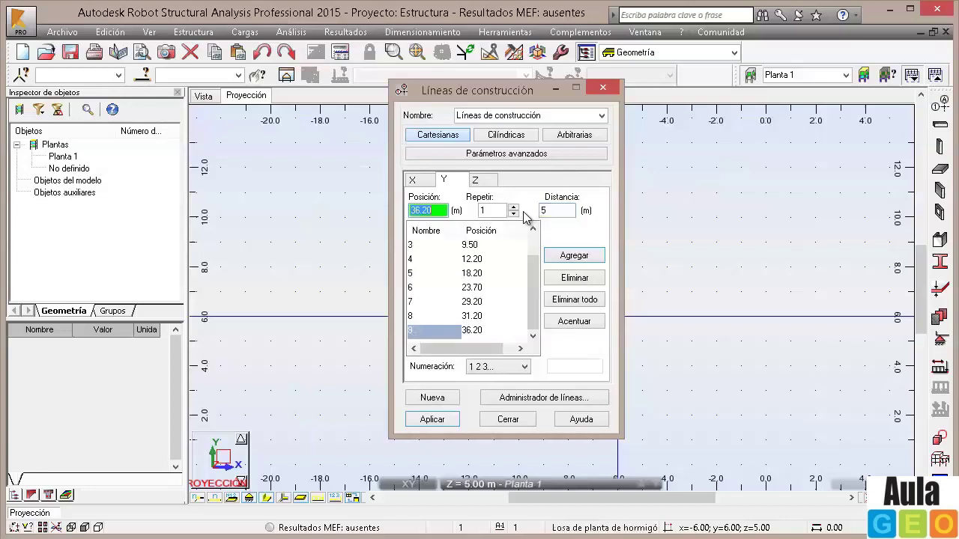
key(Tab)
key(Tab)
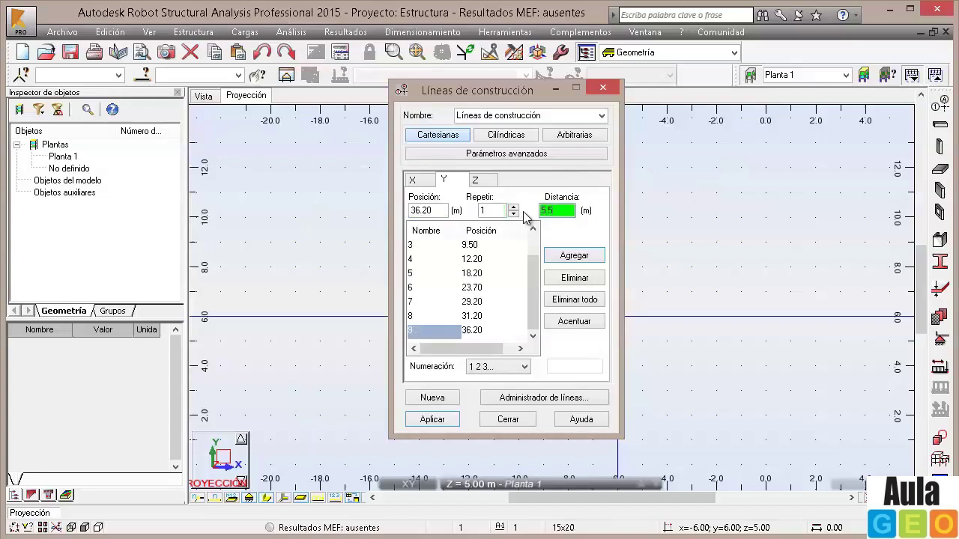
text(5.5)
key(Return)
key(Tab)
key(Tab)
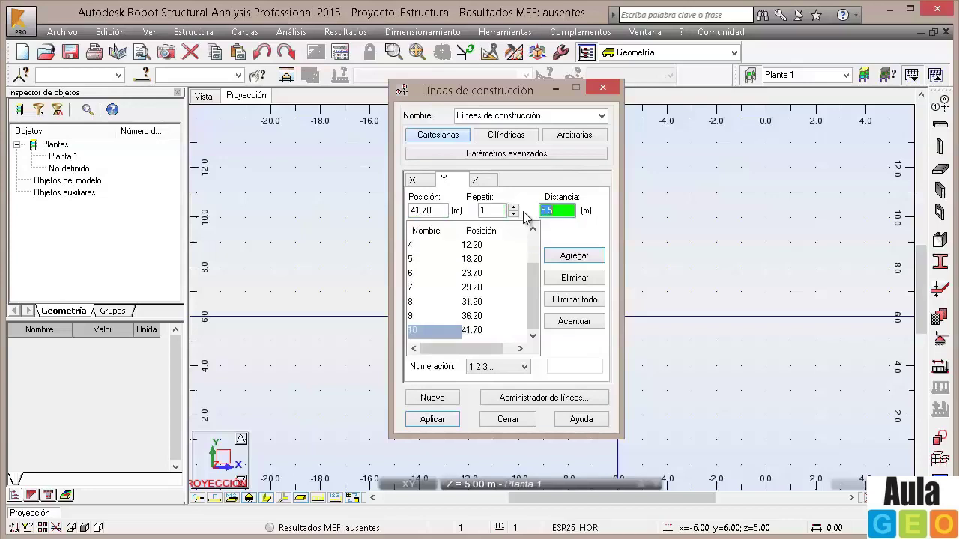
text(5)
key(Return)
Add Y lines 12–14 at 52.30, 57.30 and 62.30 m.
key(Tab)
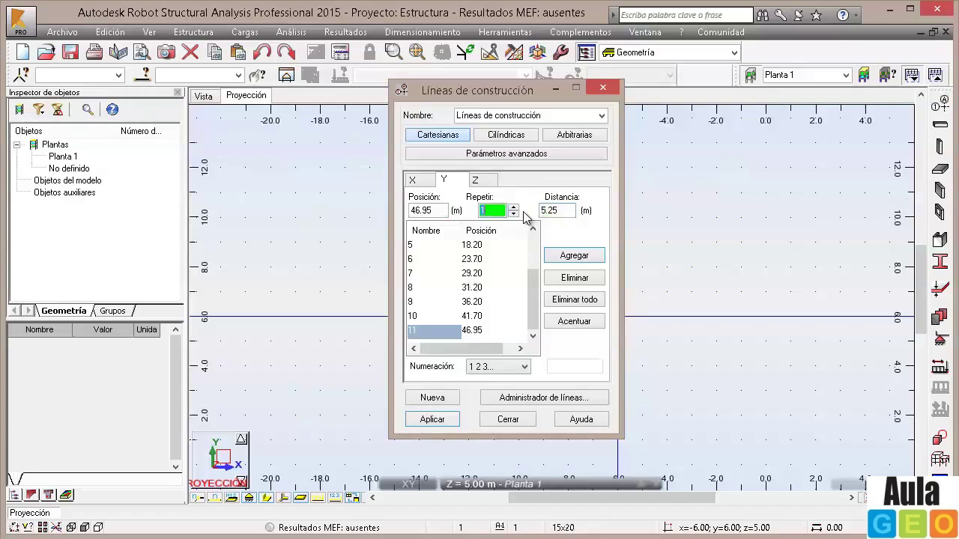
key(Tab)
text(5)
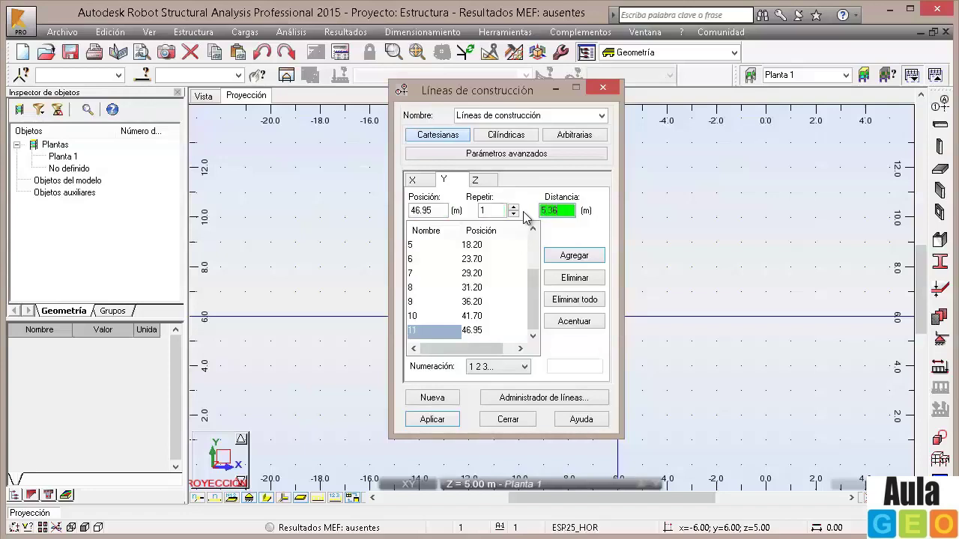
text(.35)
key(Return)
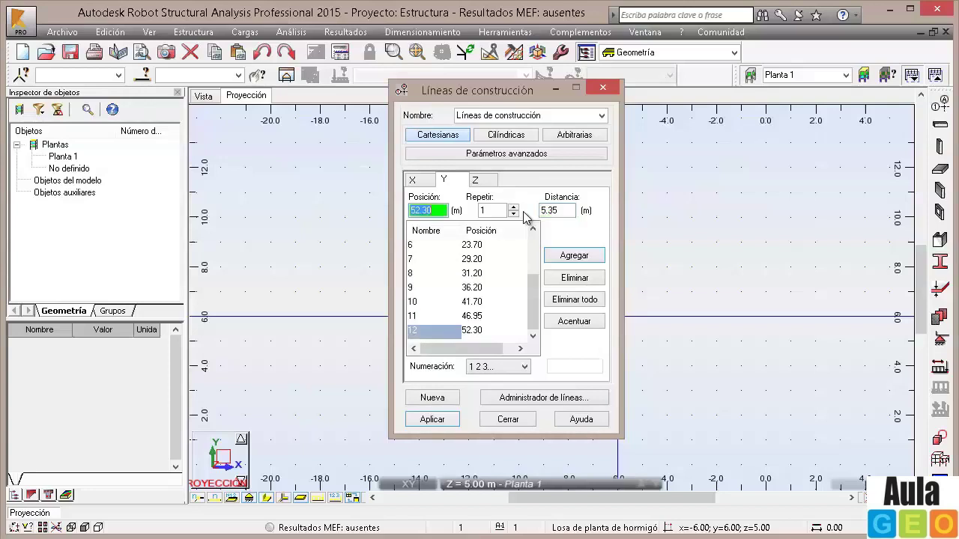
key(Tab)
key(Tab)
text(5)
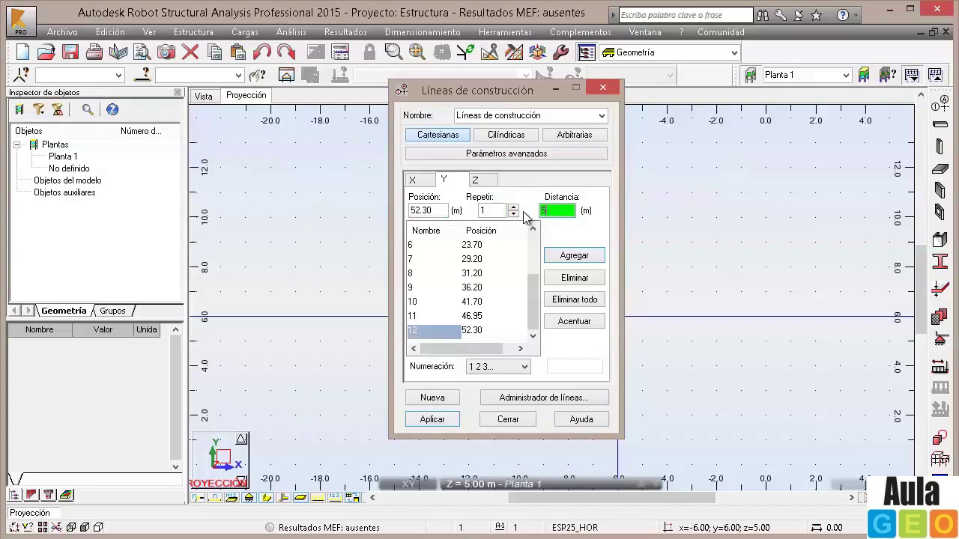
key(Return)
key(Tab)
key(Tab)
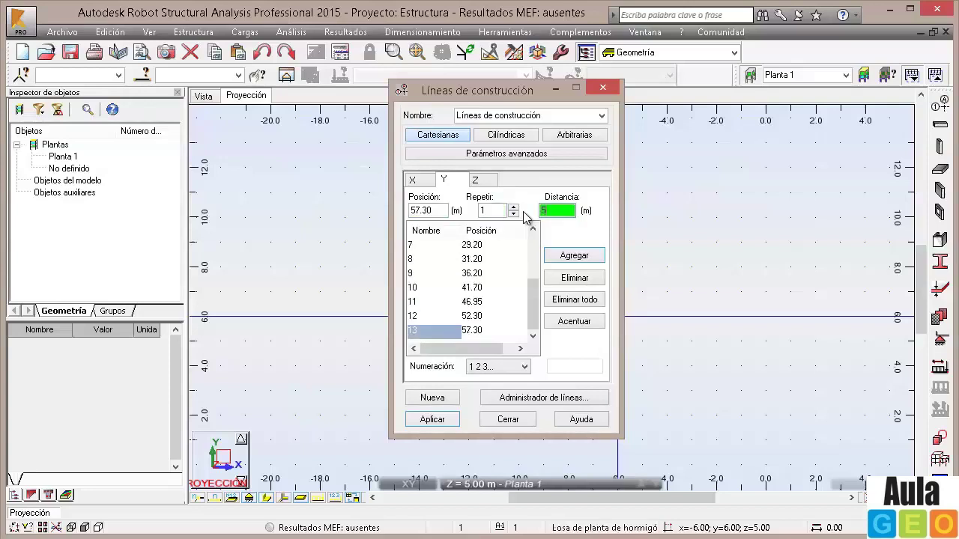
key(Return)
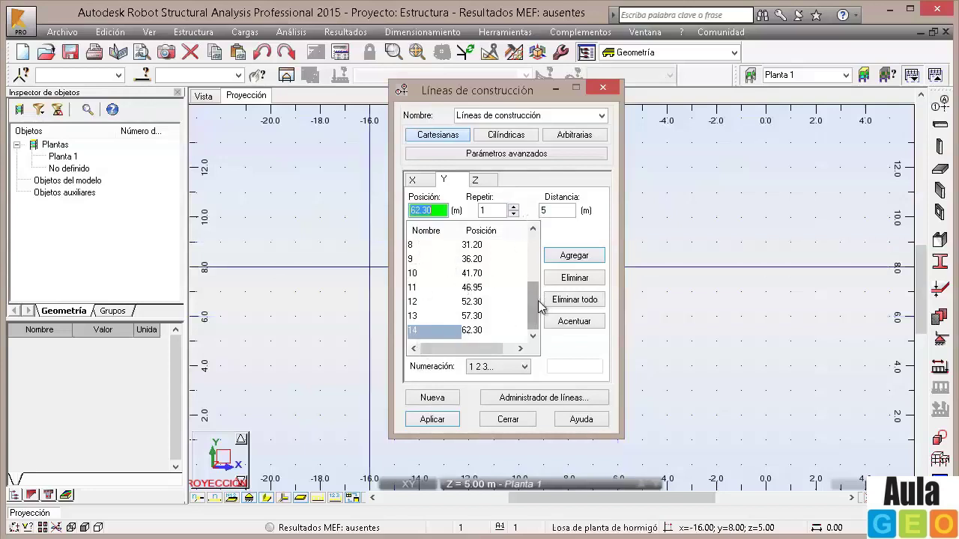
Review the Y list, the X lines A–G and the Z levels Base and Planta 1.
drag(530, 303, 529, 257)
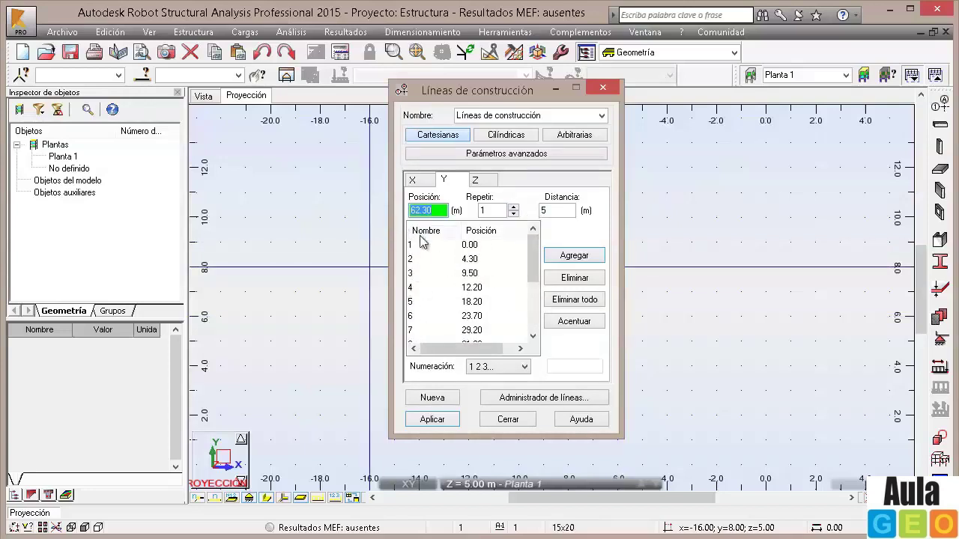
click(422, 180)
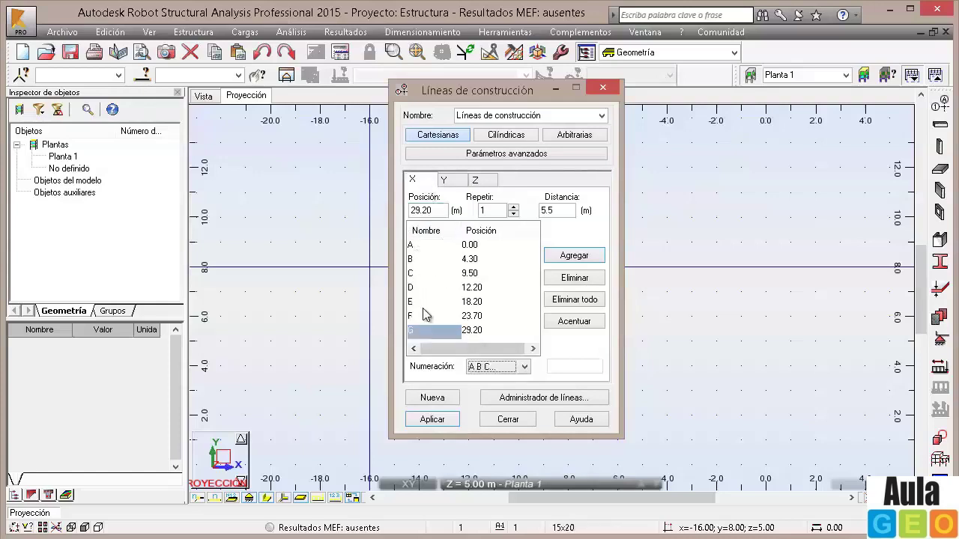
click(476, 181)
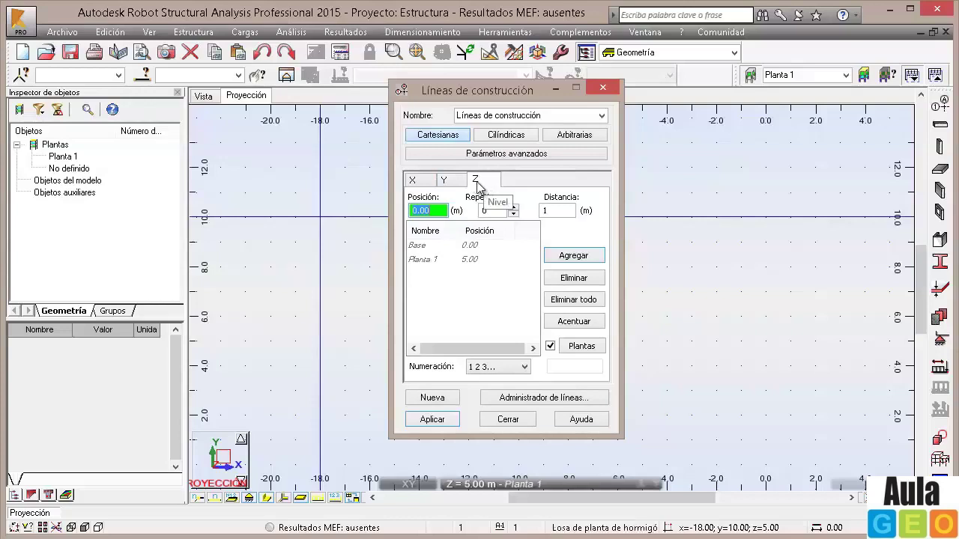
click(413, 180)
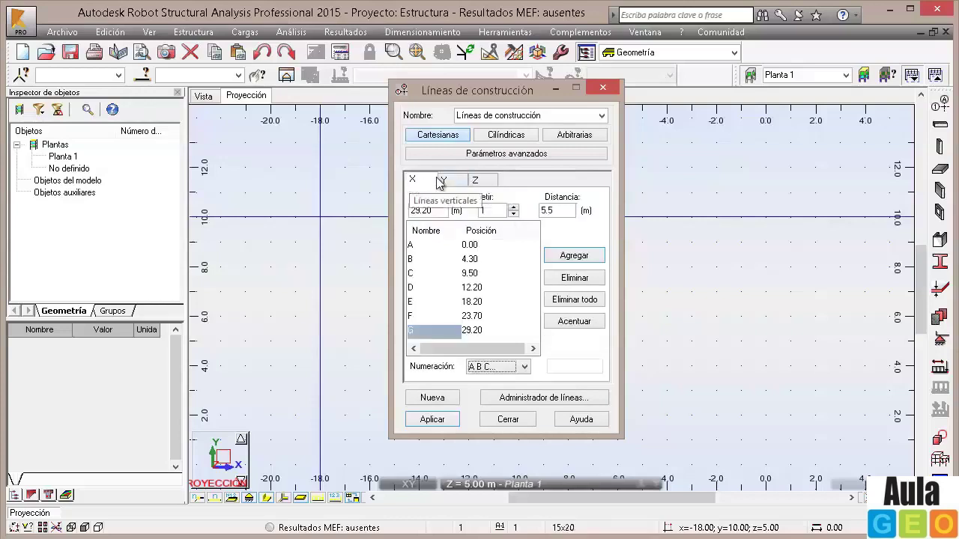
Apply the construction lines, close the dialog and zoom to the A–G by 1–14 grid.
click(437, 424)
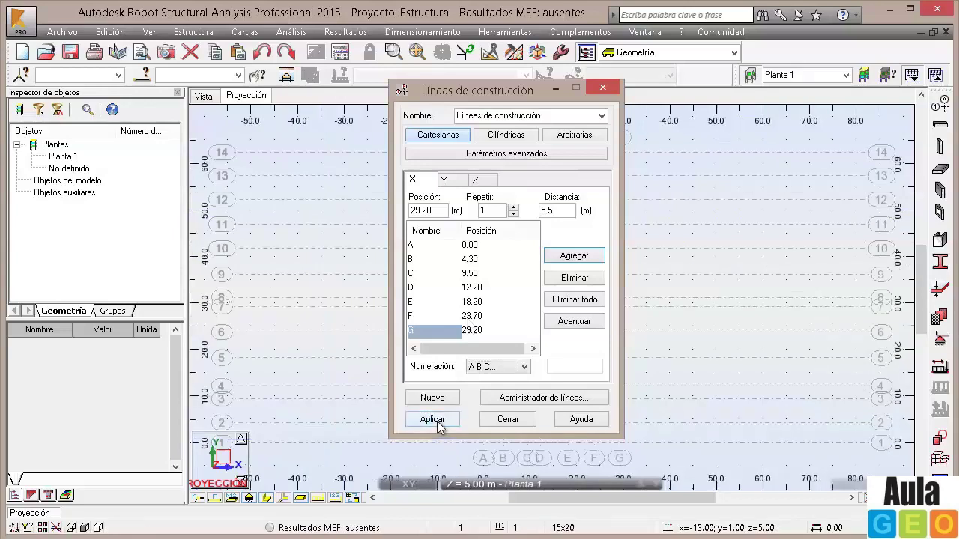
click(530, 421)
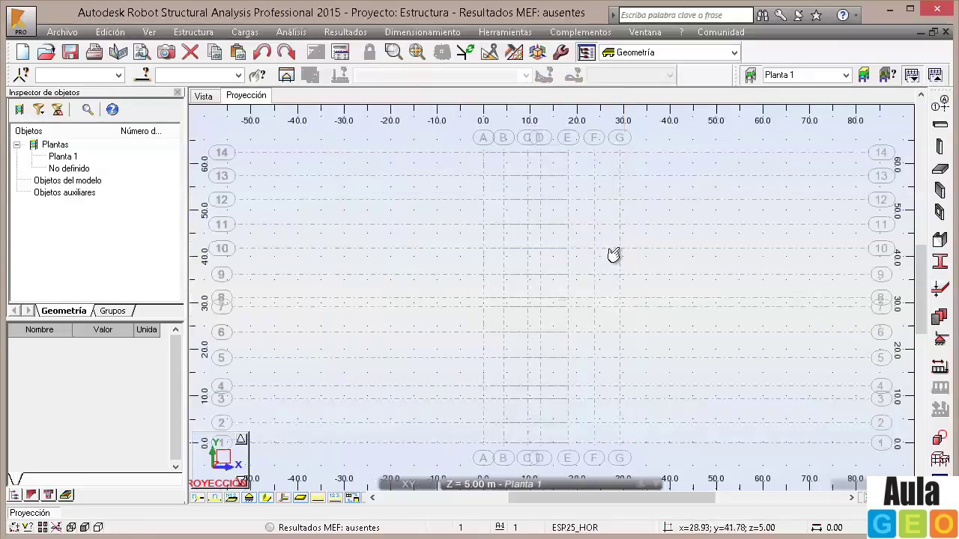
scroll(537, 252, down, 3)
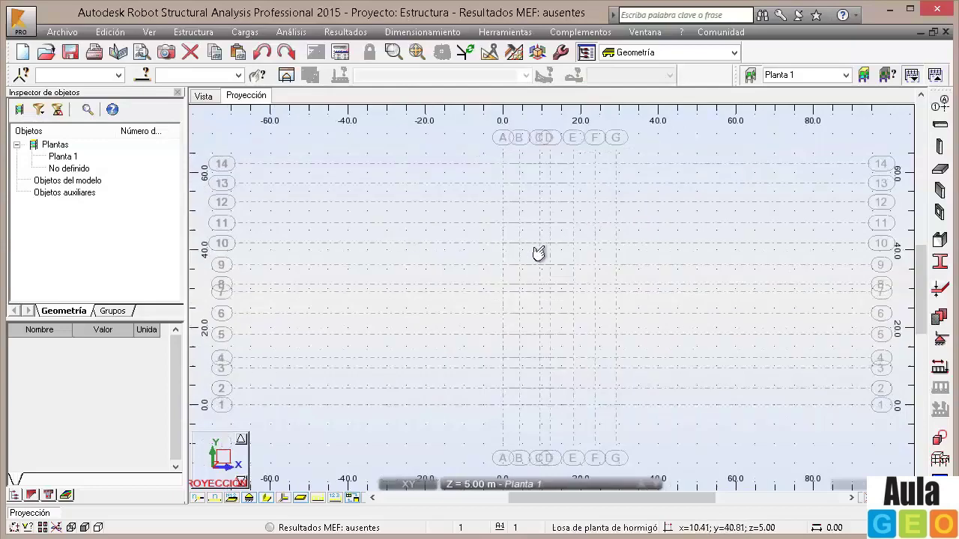
scroll(538, 252, up, 2)
scroll(540, 251, up, 3)
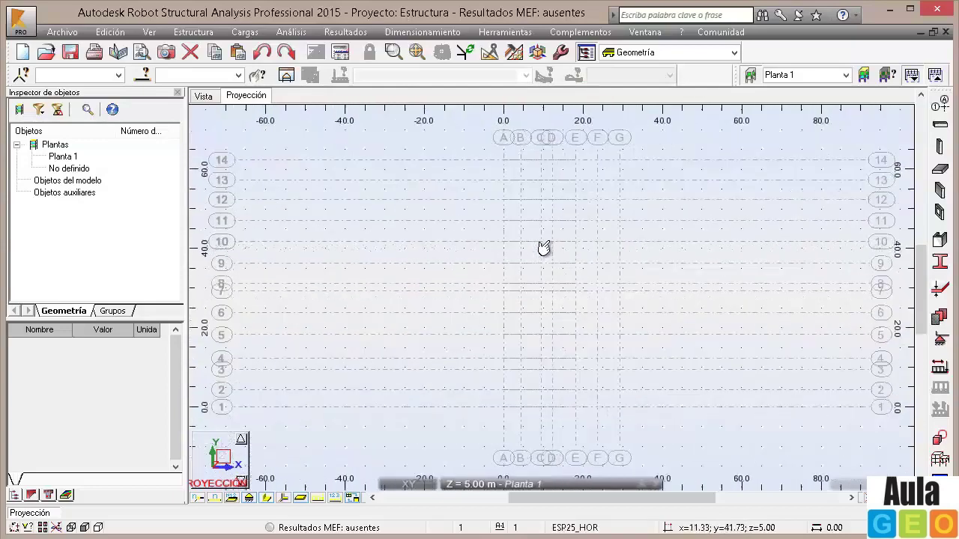